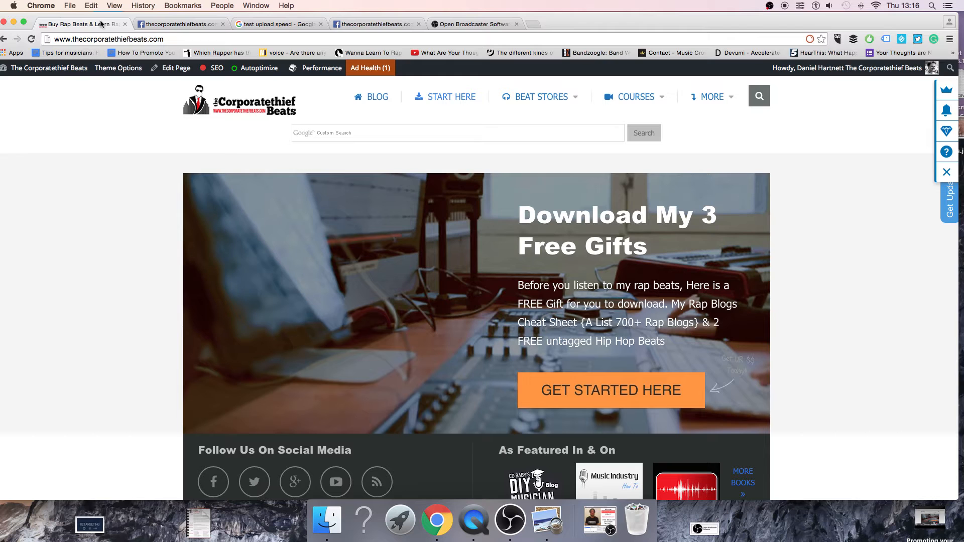
View the OBS Studio download page, and search Google for "test upload speed" in a new tab.
{"action": "left_click", "coordinate": [478, 25]}
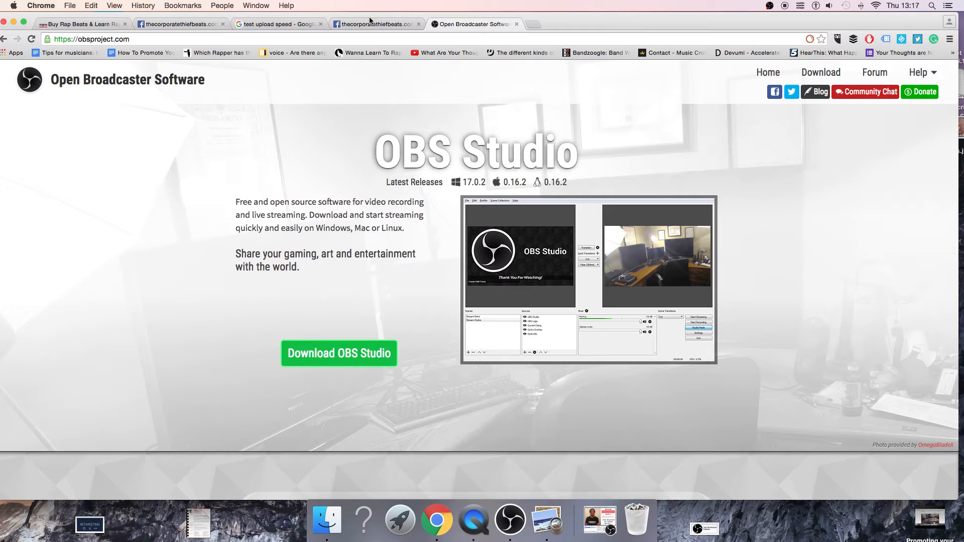
{"action": "left_click", "coordinate": [533, 24]}
{"action": "type", "text": "test upload speed"}
{"action": "key", "text": "Return"}
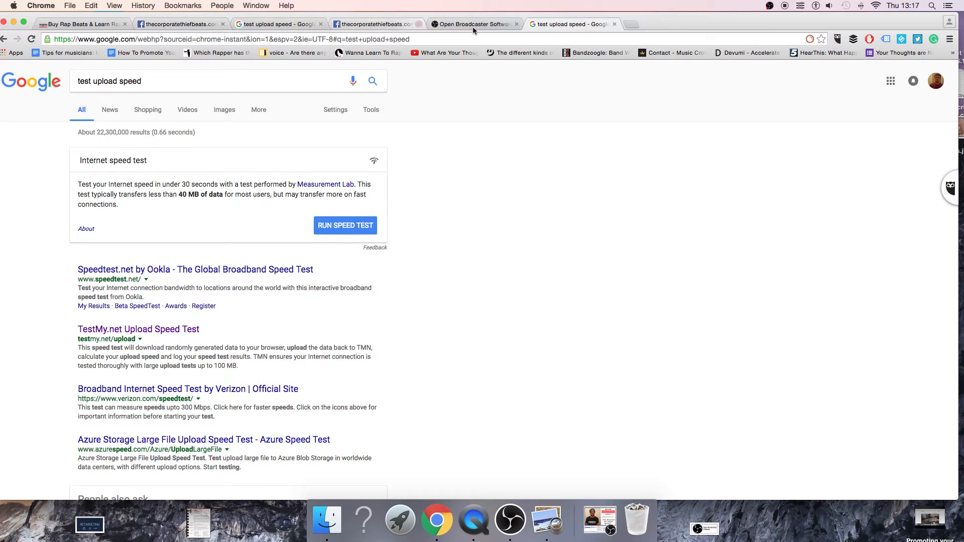
Switch to OBS and view the new-scene naming dialog and the source types available for Scene 1.
{"action": "left_click", "coordinate": [600, 519]}
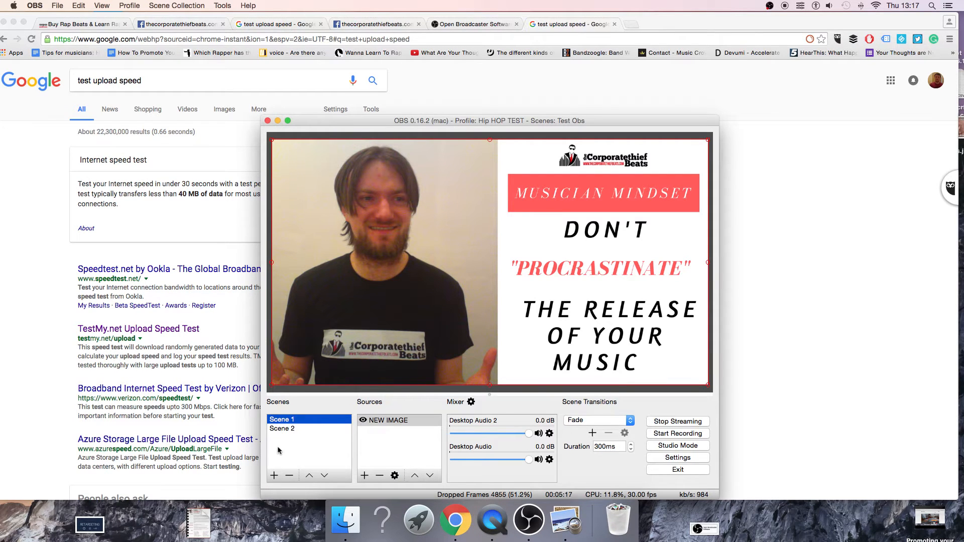
{"action": "left_click", "coordinate": [275, 476]}
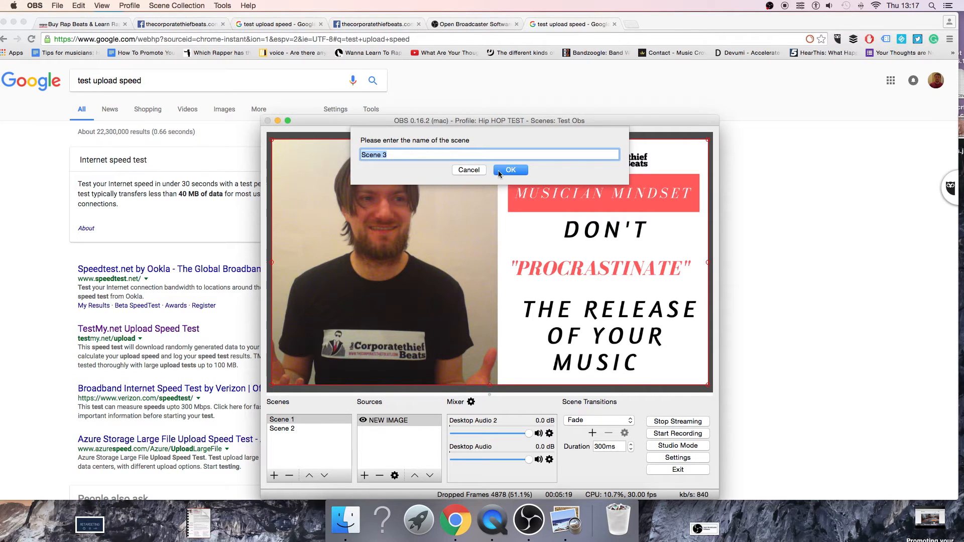
{"action": "left_click", "coordinate": [468, 167]}
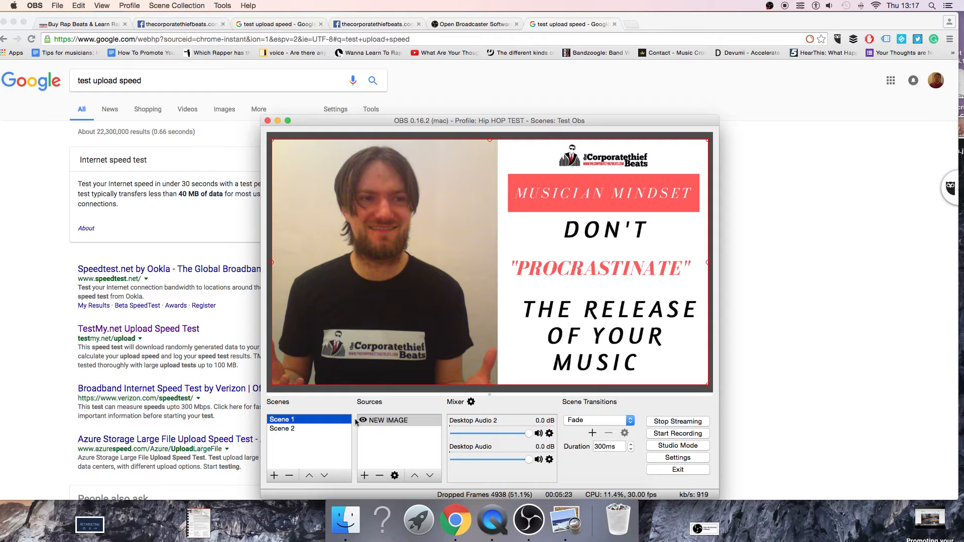
{"action": "left_click", "coordinate": [365, 477]}
{"action": "left_click", "coordinate": [342, 454]}
View Scene 2 and its available source types, and return to Scene 1.
{"action": "left_click", "coordinate": [291, 429]}
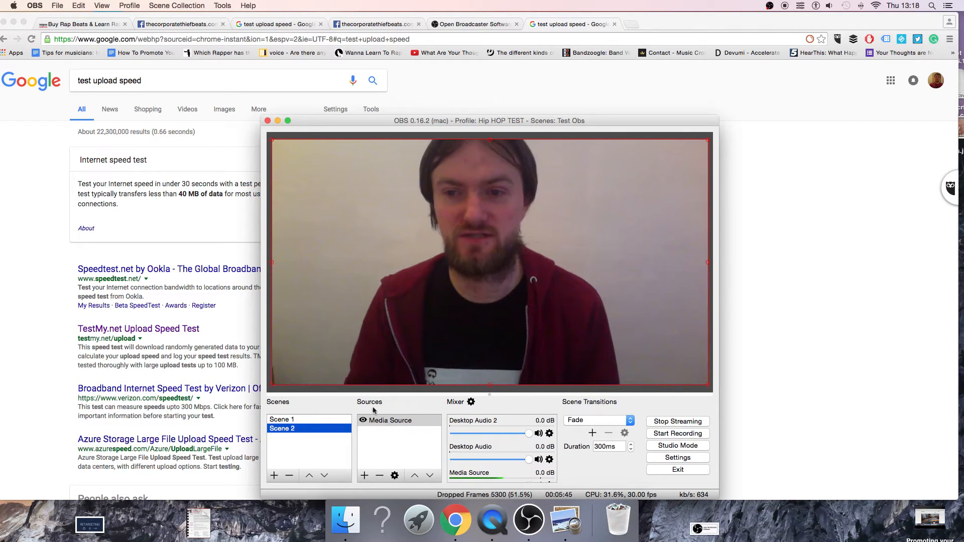
{"action": "left_click", "coordinate": [365, 476]}
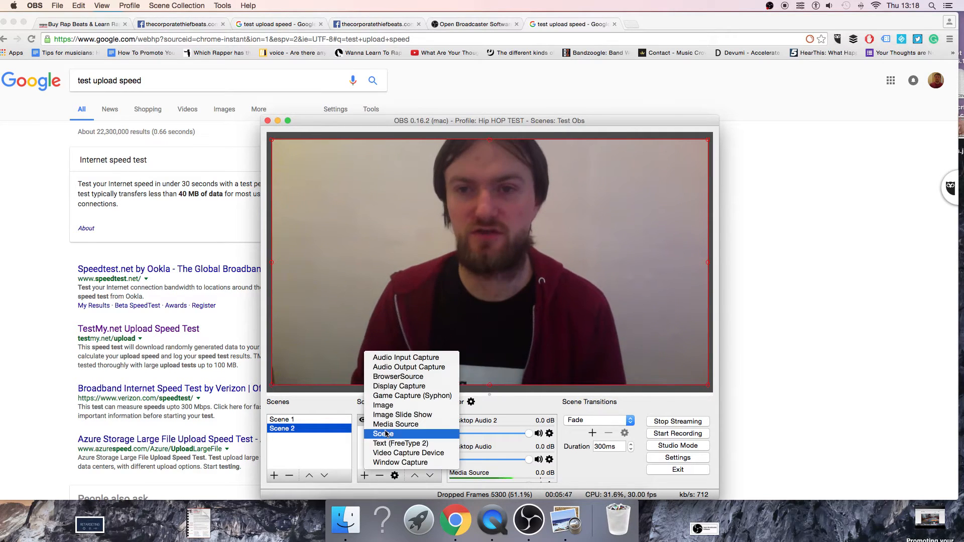
{"action": "left_click", "coordinate": [304, 451]}
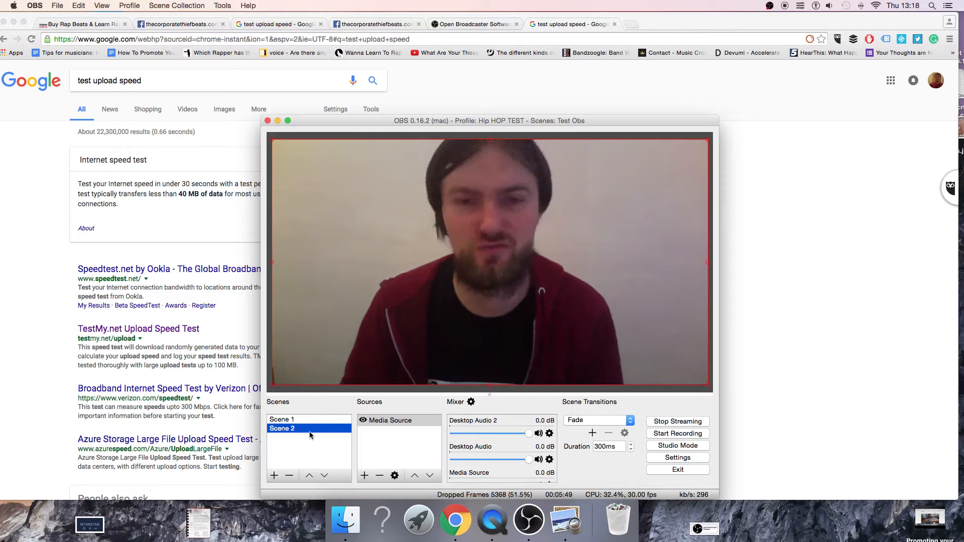
{"action": "left_click", "coordinate": [295, 421]}
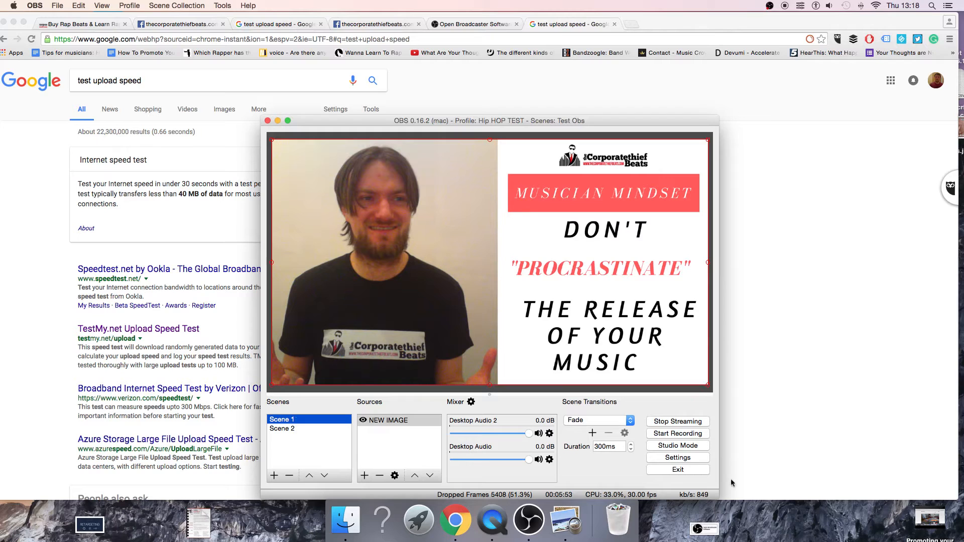
Review the OBS stream, video and output settings, including the video bitrate and the stream key field.
{"action": "left_click", "coordinate": [678, 458]}
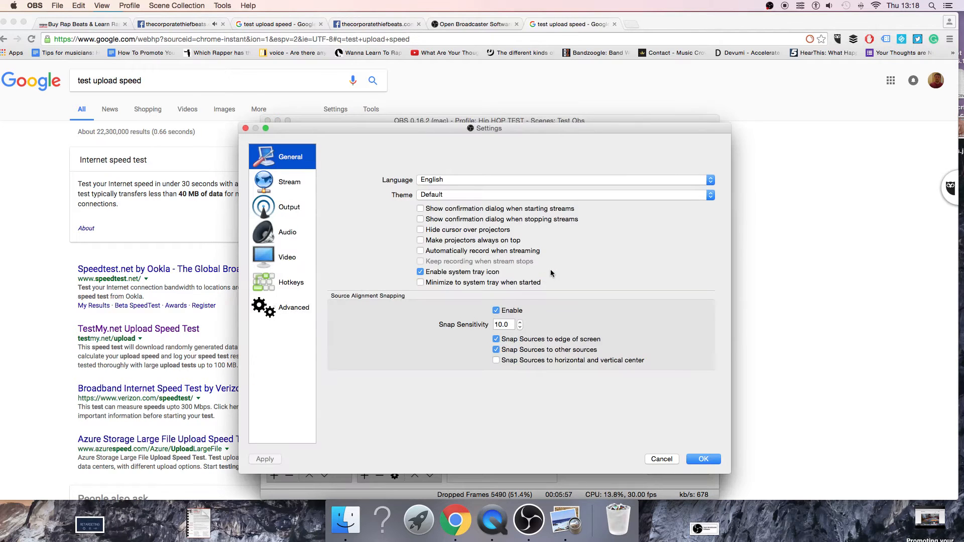
{"action": "left_click", "coordinate": [292, 184]}
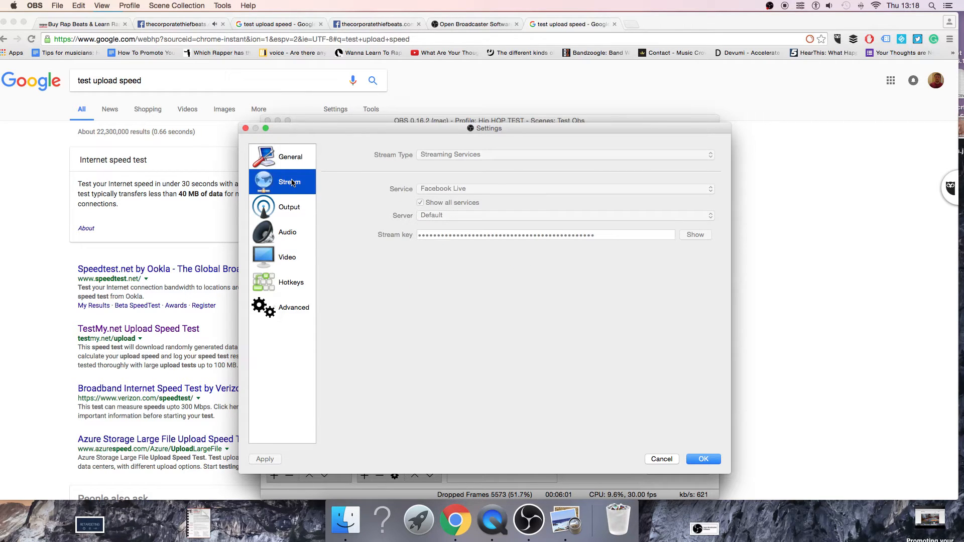
{"action": "left_click", "coordinate": [294, 261]}
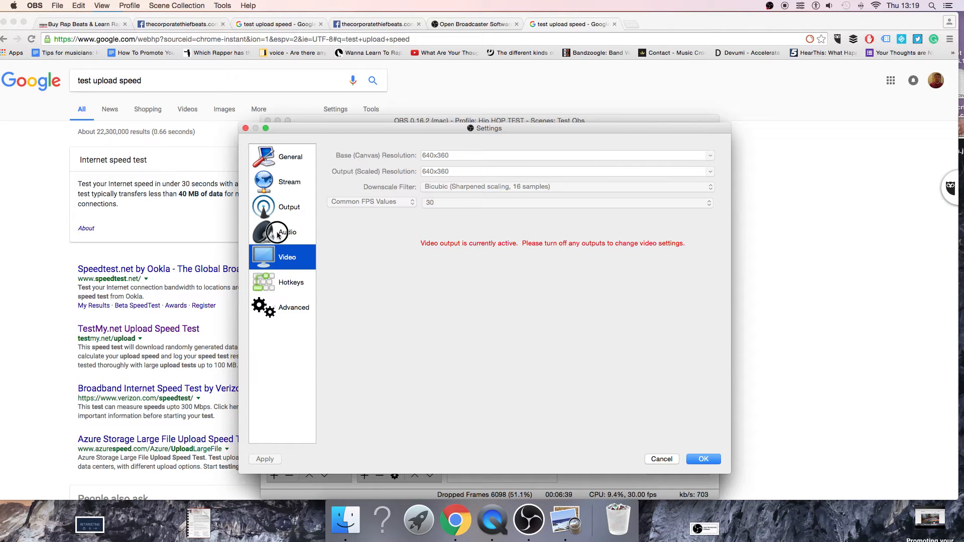
{"action": "left_click", "coordinate": [288, 208]}
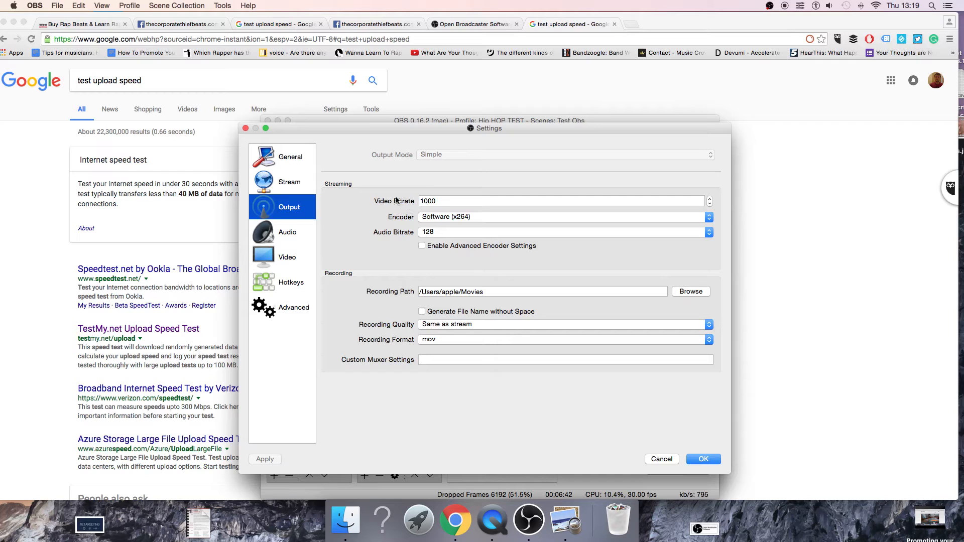
{"action": "double_click", "coordinate": [420, 201]}
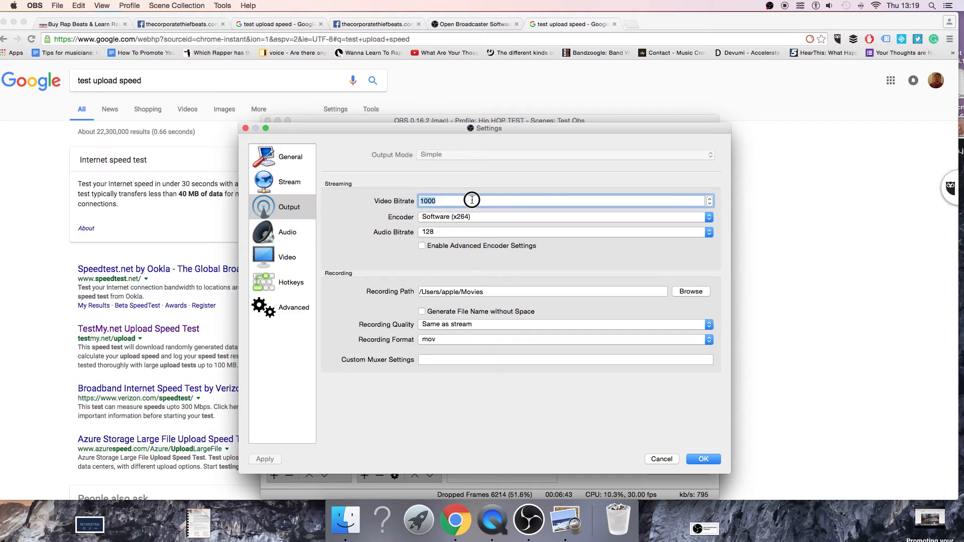
{"action": "left_click", "coordinate": [296, 189]}
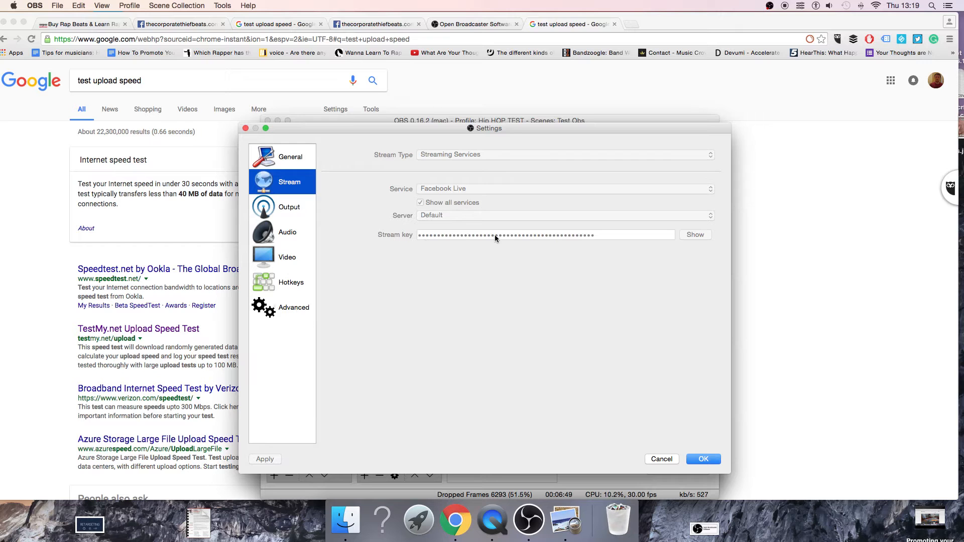
Switch to Chrome and open the Video Library in the Facebook page's Publishing Tools.
{"action": "left_click", "coordinate": [159, 26]}
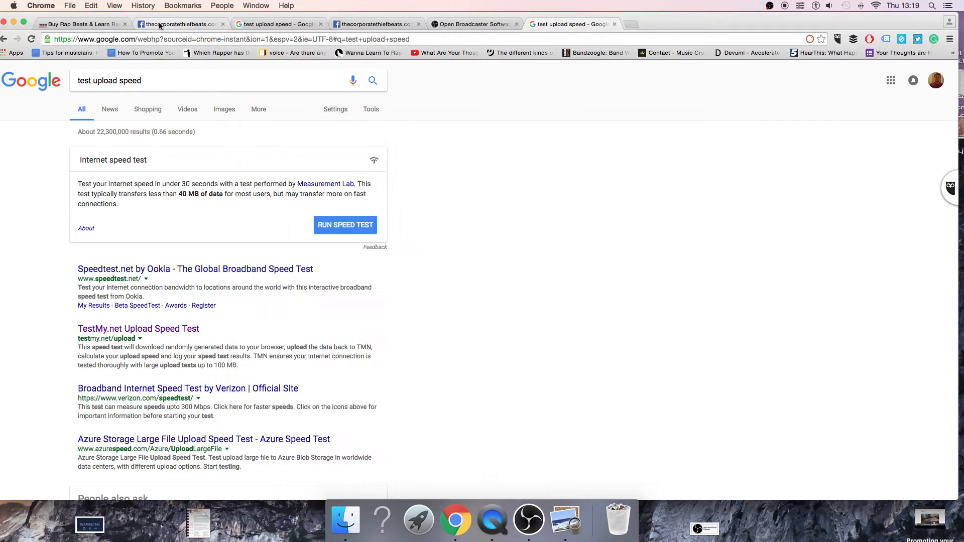
{"action": "left_click", "coordinate": [373, 24]}
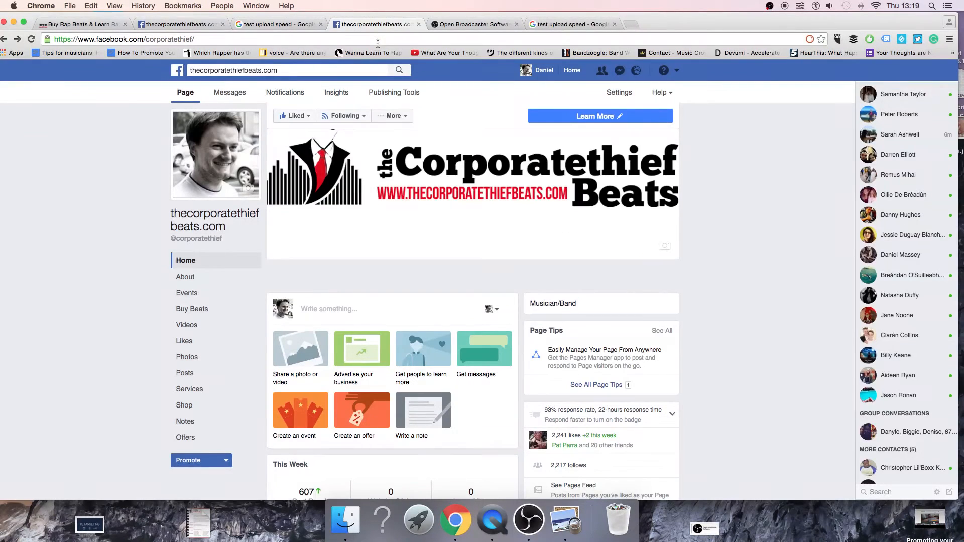
{"action": "left_click", "coordinate": [404, 97]}
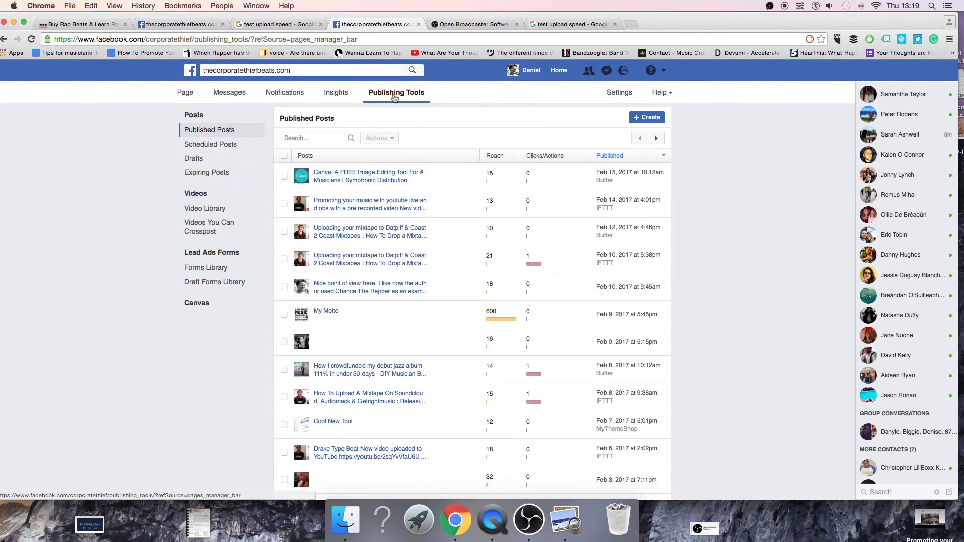
{"action": "left_click", "coordinate": [199, 209]}
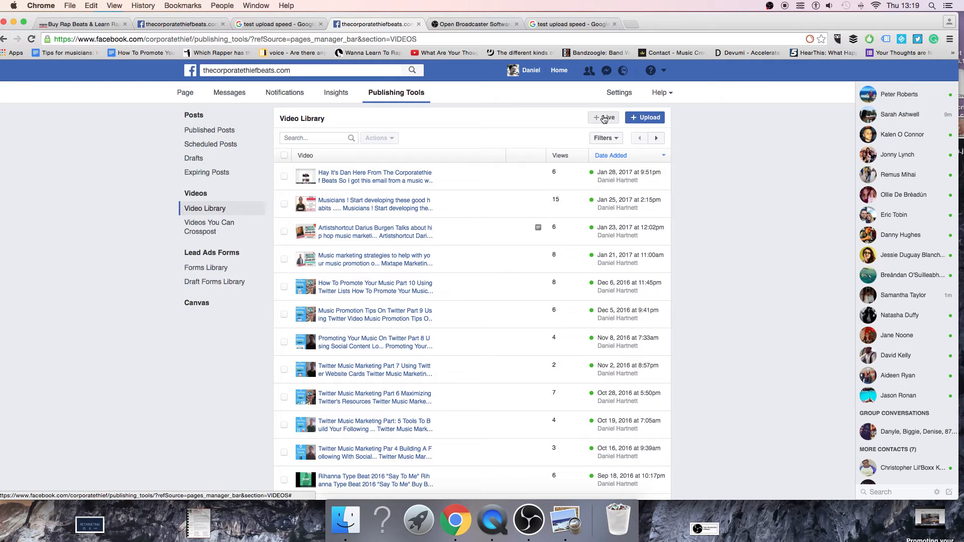
View the Create Live Video screenshot on the desktop, and check the Stream settings in OBS.
{"action": "left_click", "coordinate": [14, 22]}
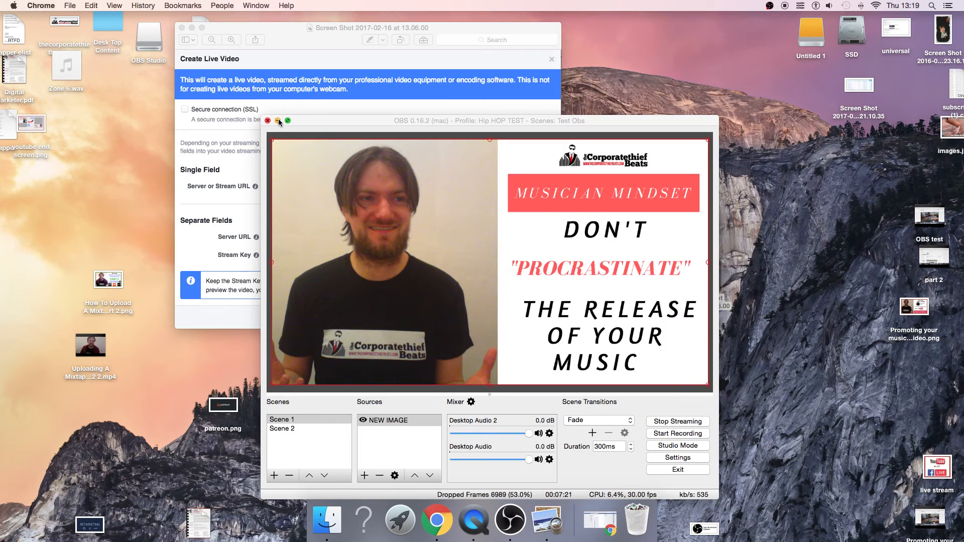
{"action": "left_click", "coordinate": [278, 121]}
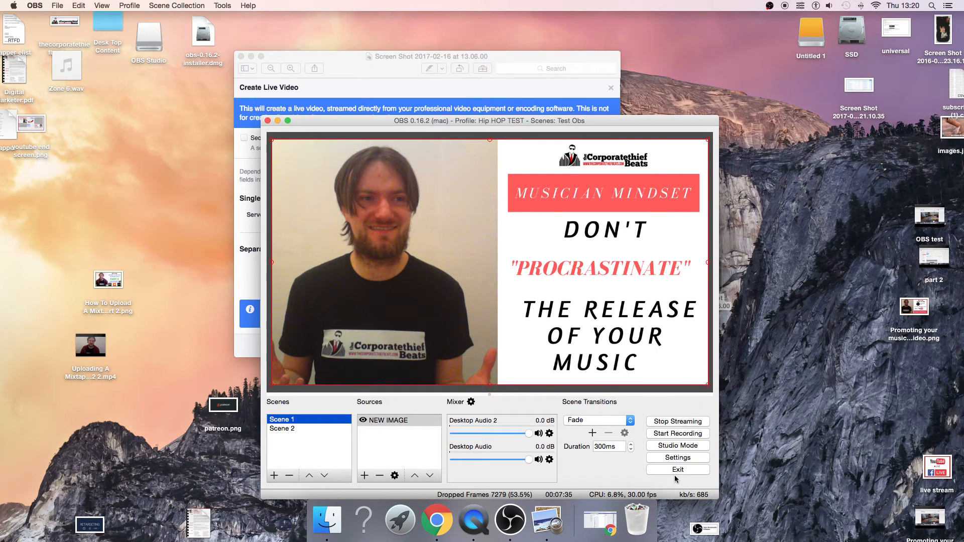
{"action": "left_click", "coordinate": [678, 458]}
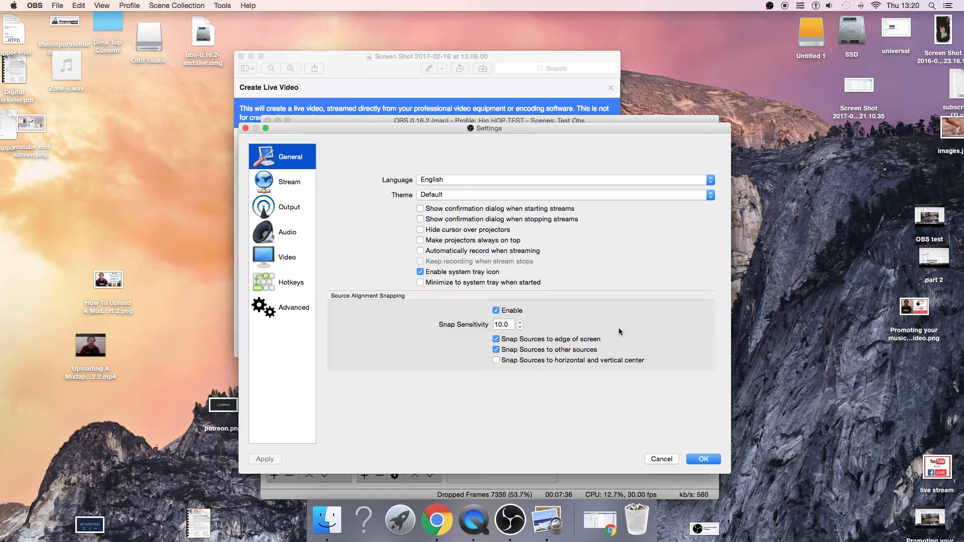
{"action": "left_click", "coordinate": [285, 183]}
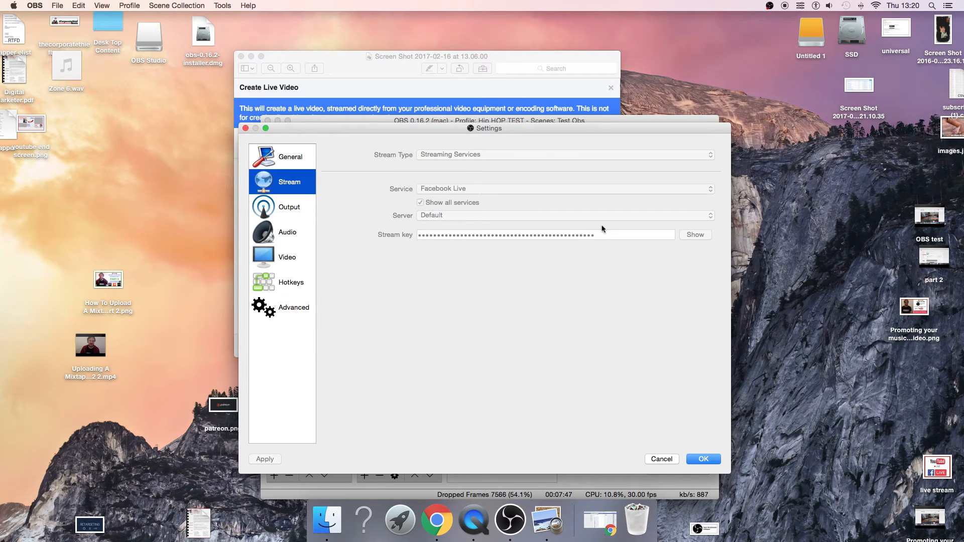
{"action": "left_click", "coordinate": [705, 460]}
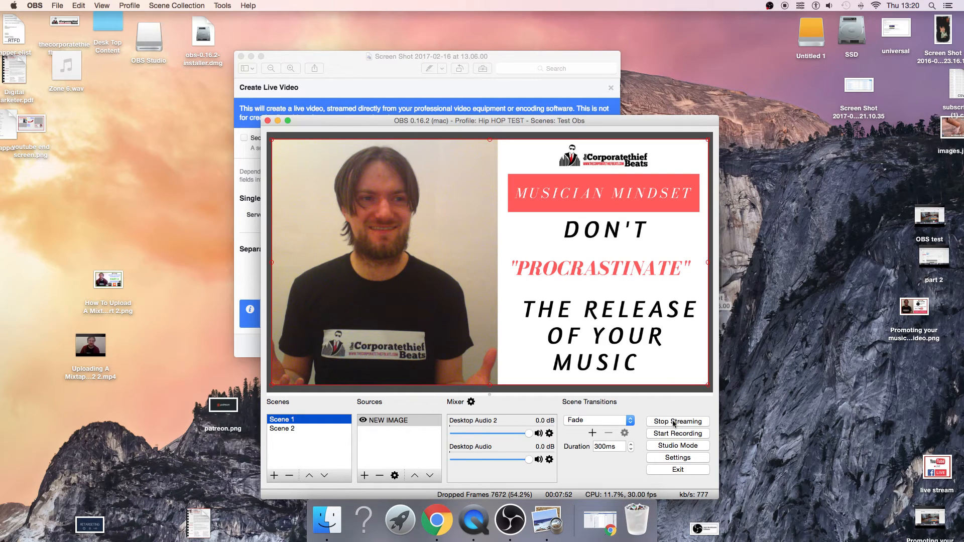
Switch to Facebook's Create Live Video dialog in Chrome and activate the post description field.
{"action": "left_click", "coordinate": [598, 528]}
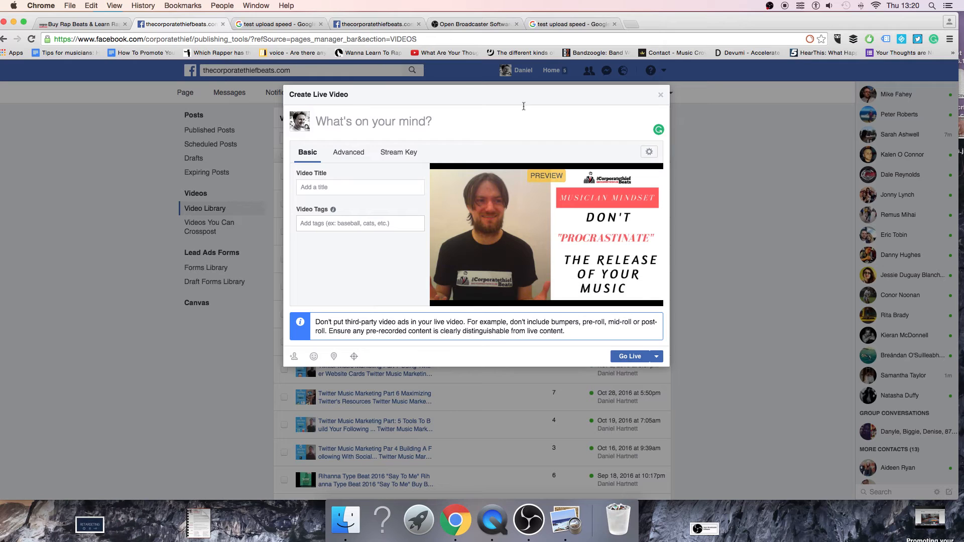
{"action": "left_click", "coordinate": [439, 125]}
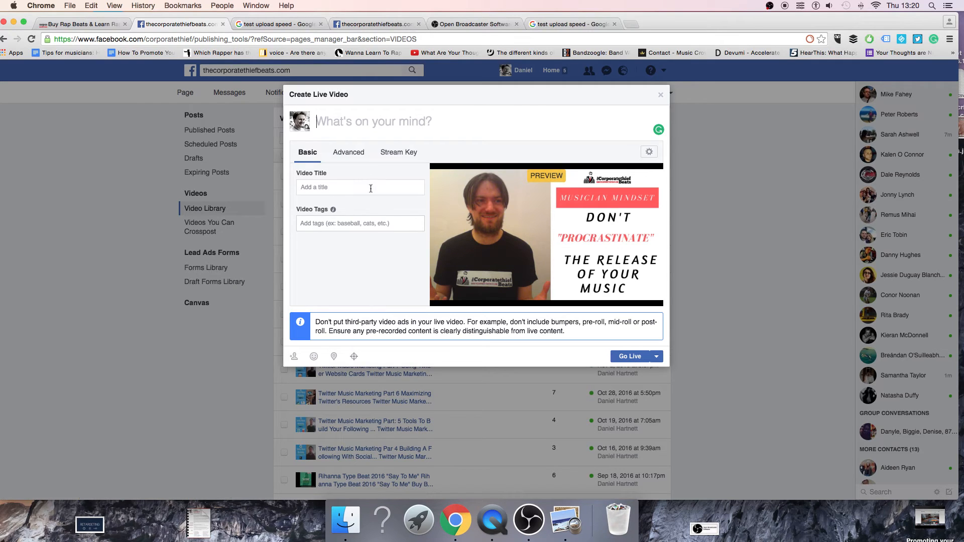
Switch the OBS stream to Scene 2 and minimize OBS to show the Facebook live preview.
{"action": "left_click", "coordinate": [528, 520]}
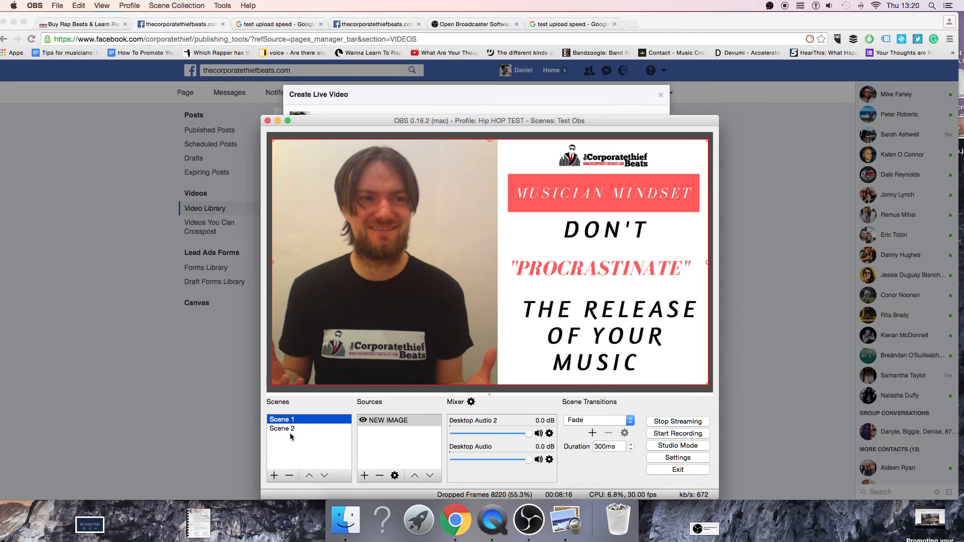
{"action": "left_click", "coordinate": [291, 429]}
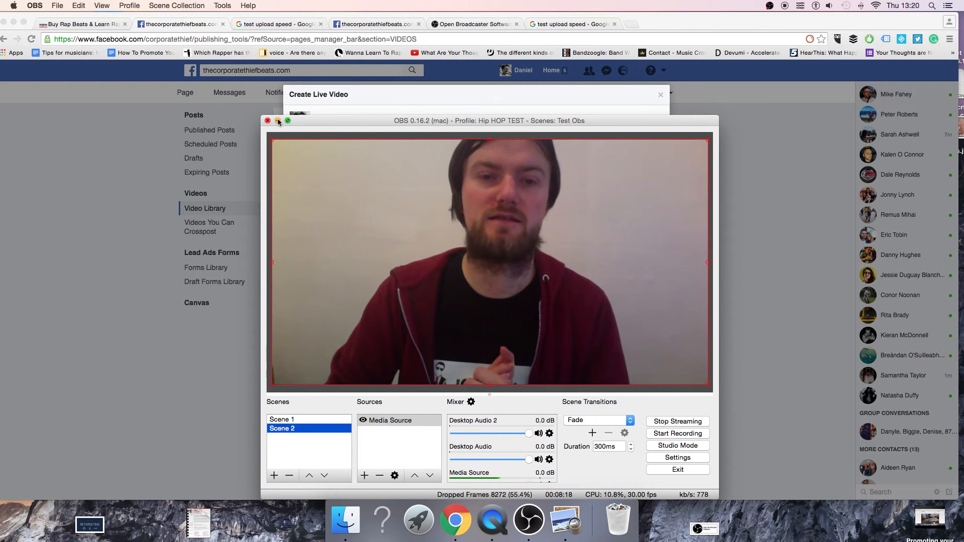
{"action": "left_click", "coordinate": [279, 122]}
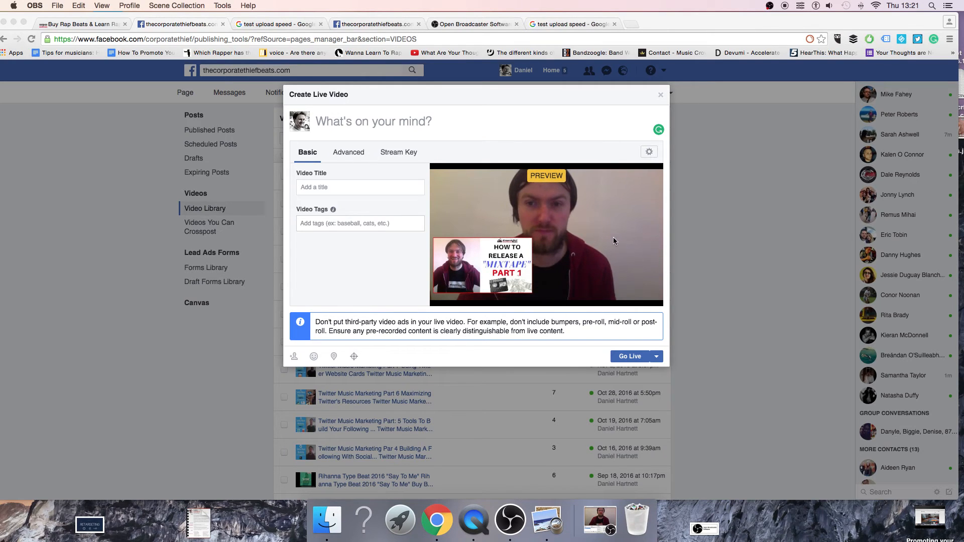
Turn the volume of the Facebook live video preview all the way down.
{"action": "left_click", "coordinate": [646, 151]}
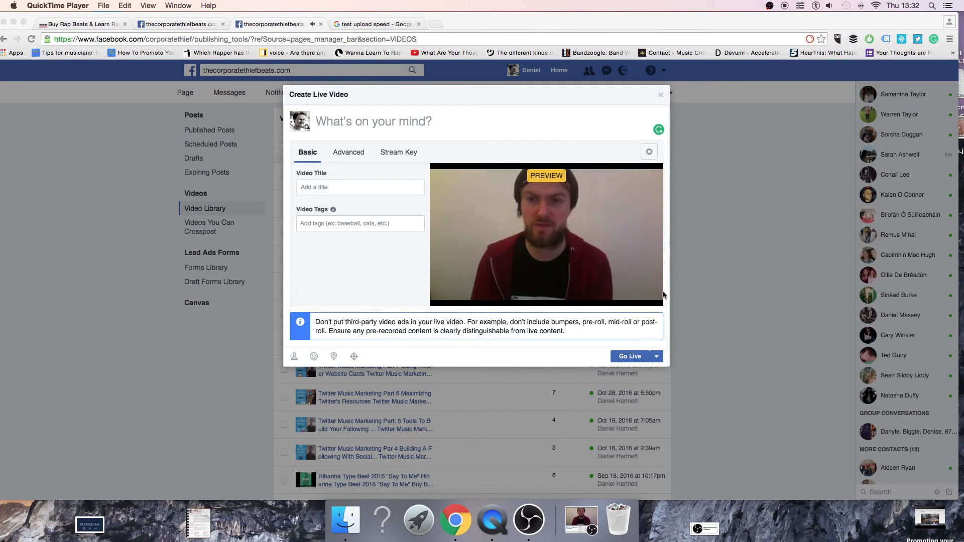
{"action": "left_click", "coordinate": [586, 287]}
{"action": "mouse_move", "coordinate": [632, 294]}
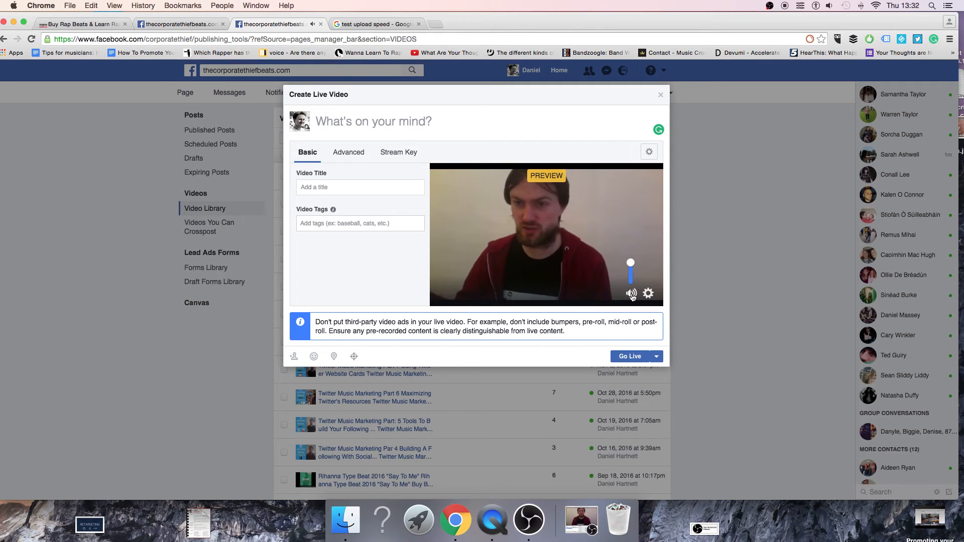
{"action": "left_click", "coordinate": [632, 272]}
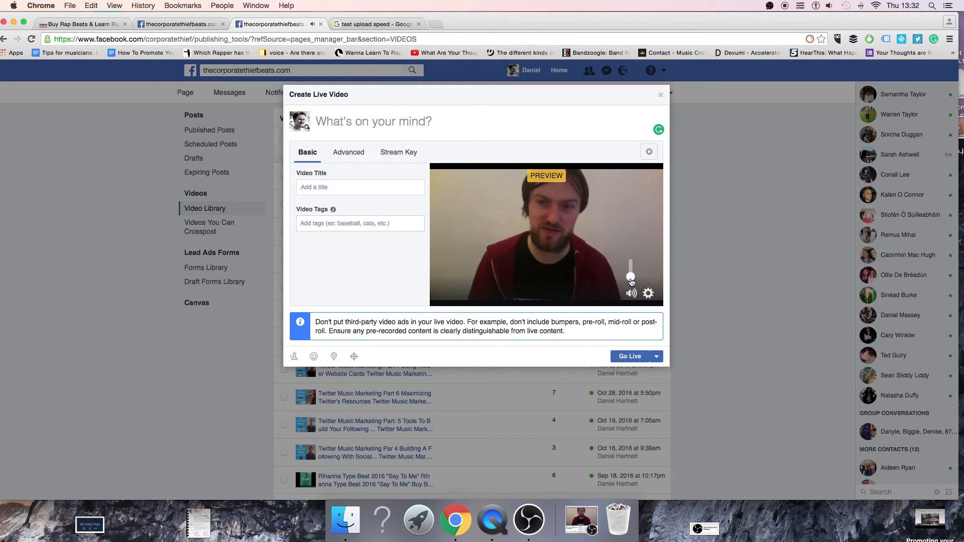
Switch the OBS stream to Scene 1 and minimize OBS to return to the Facebook preview.
{"action": "left_click", "coordinate": [584, 516]}
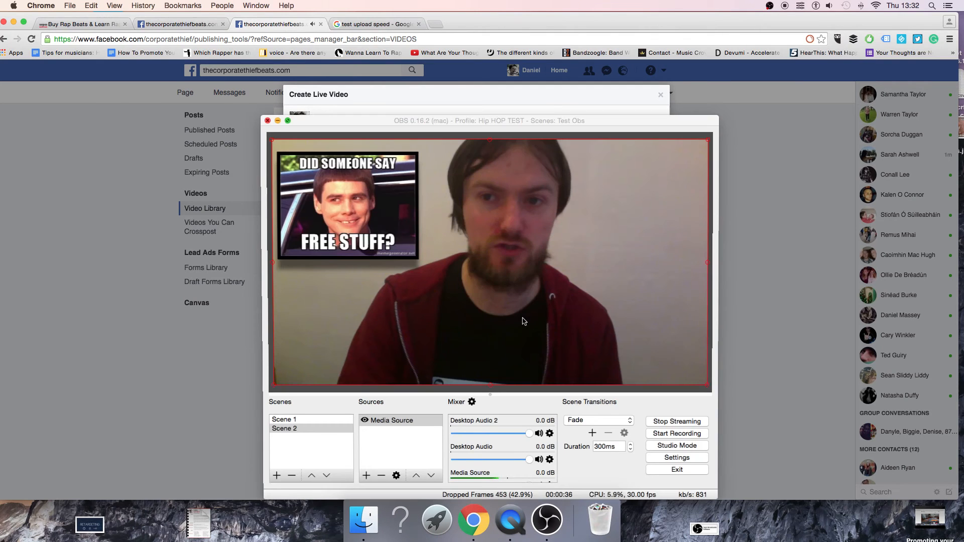
{"action": "left_click", "coordinate": [285, 420]}
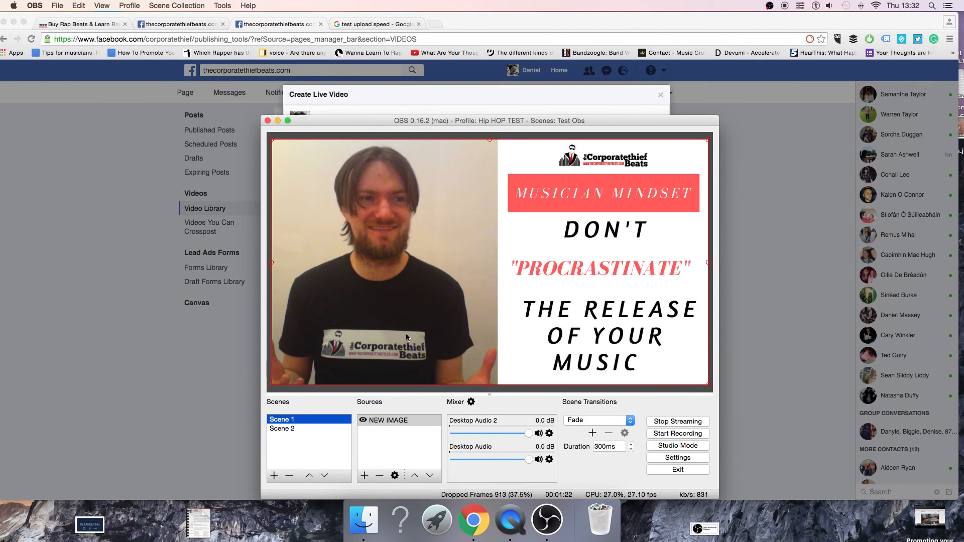
{"action": "left_click", "coordinate": [277, 120]}
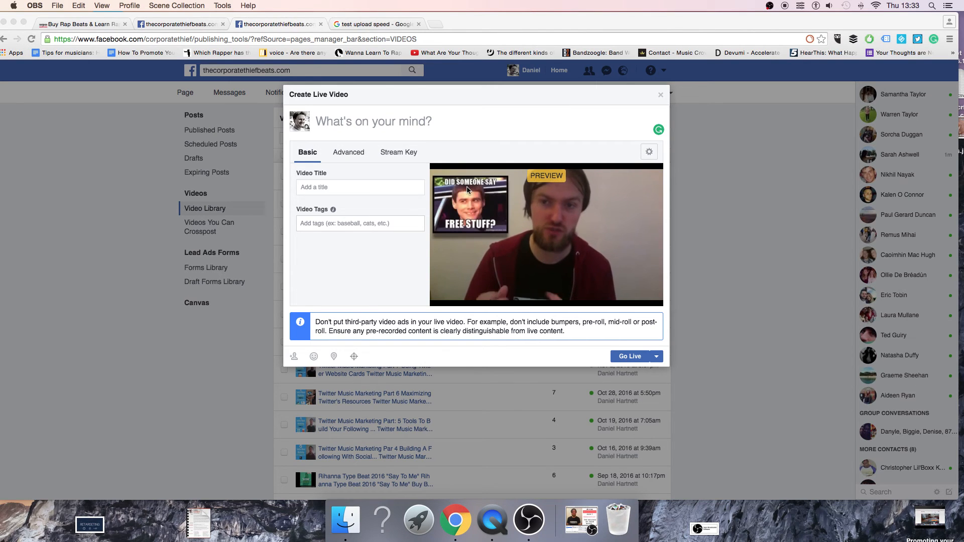
Show the playback quality options of the Facebook live video preview.
{"action": "left_click", "coordinate": [648, 293]}
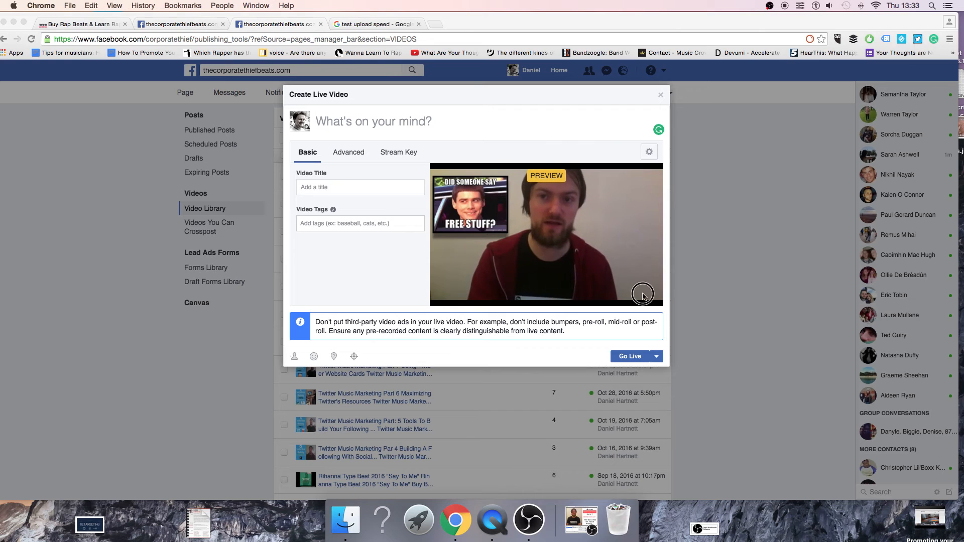
{"action": "left_click", "coordinate": [653, 294]}
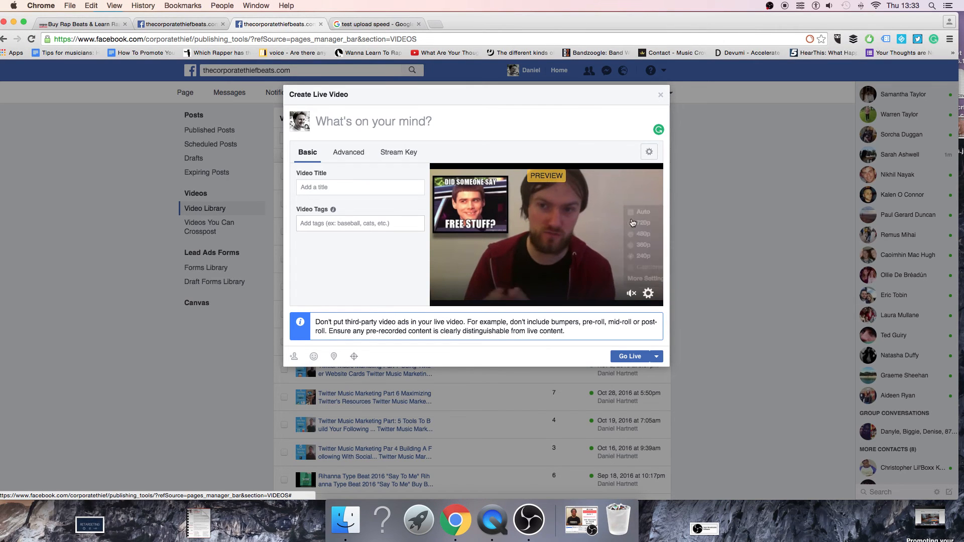
{"action": "left_click", "coordinate": [636, 201]}
Look at the Google results for "test upload speed" and the page's Video Library, and return to the Create Live Video dialog.
{"action": "left_click", "coordinate": [378, 24]}
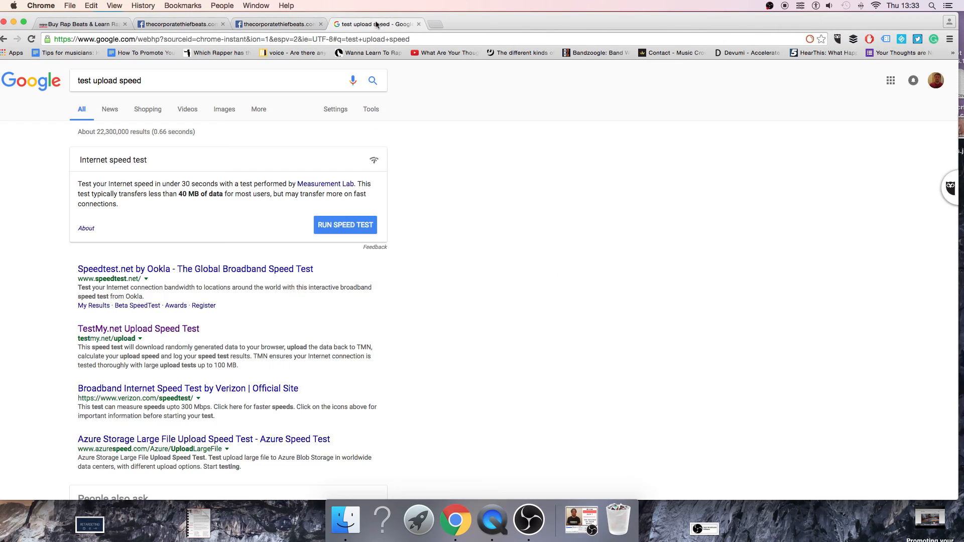
{"action": "left_click", "coordinate": [296, 24]}
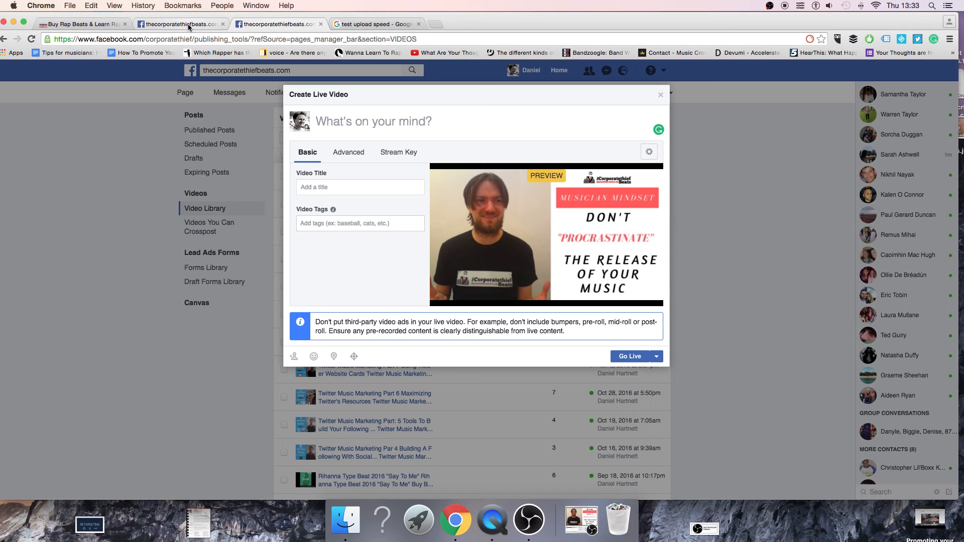
{"action": "left_click", "coordinate": [188, 24]}
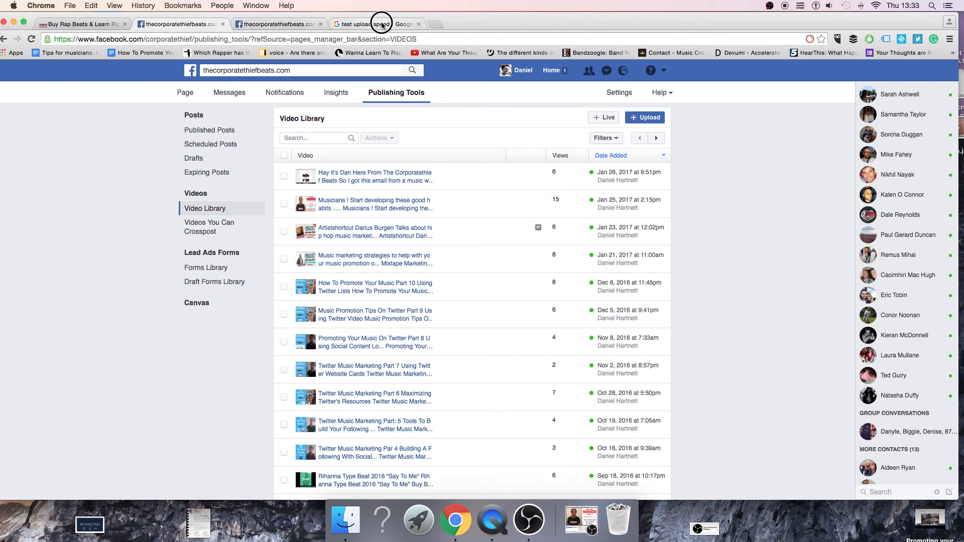
{"action": "left_click", "coordinate": [404, 25]}
{"action": "left_click", "coordinate": [199, 28]}
{"action": "left_click", "coordinate": [199, 27]}
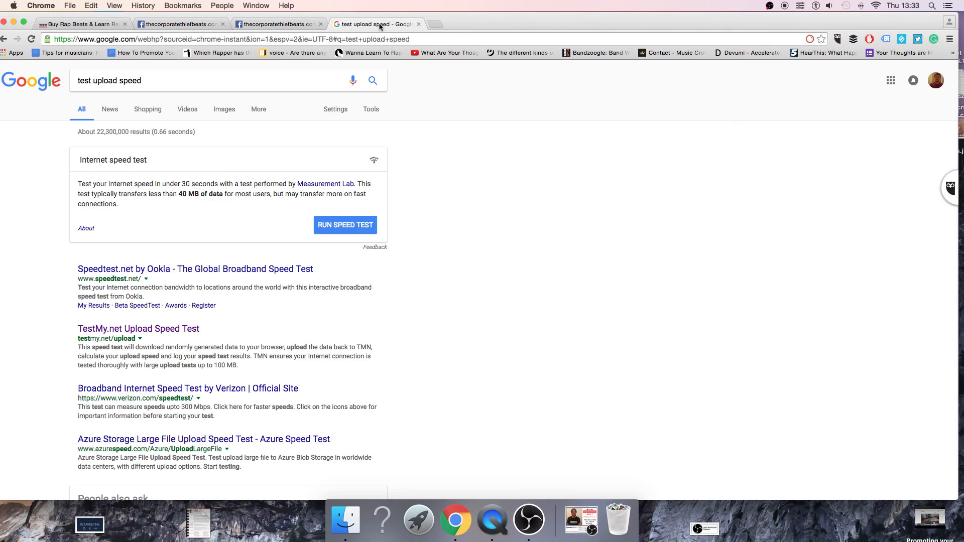
{"action": "left_click", "coordinate": [341, 25]}
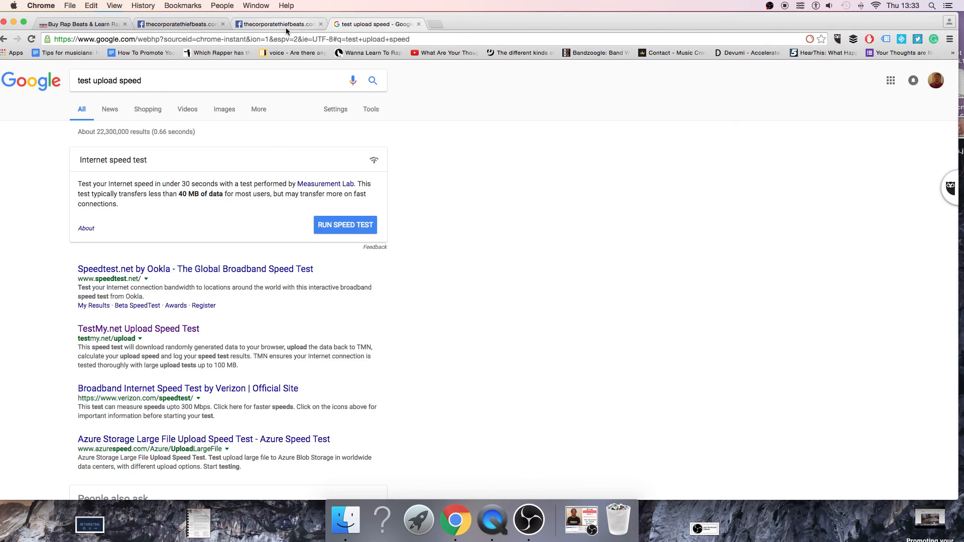
{"action": "left_click", "coordinate": [285, 28]}
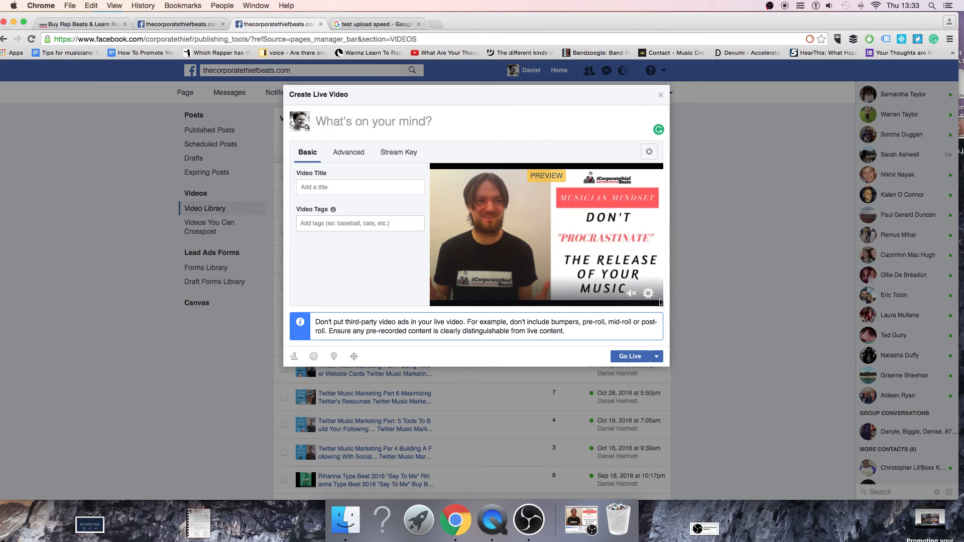
Set the playback quality of the Facebook live video preview to 240p.
{"action": "left_click", "coordinate": [648, 293]}
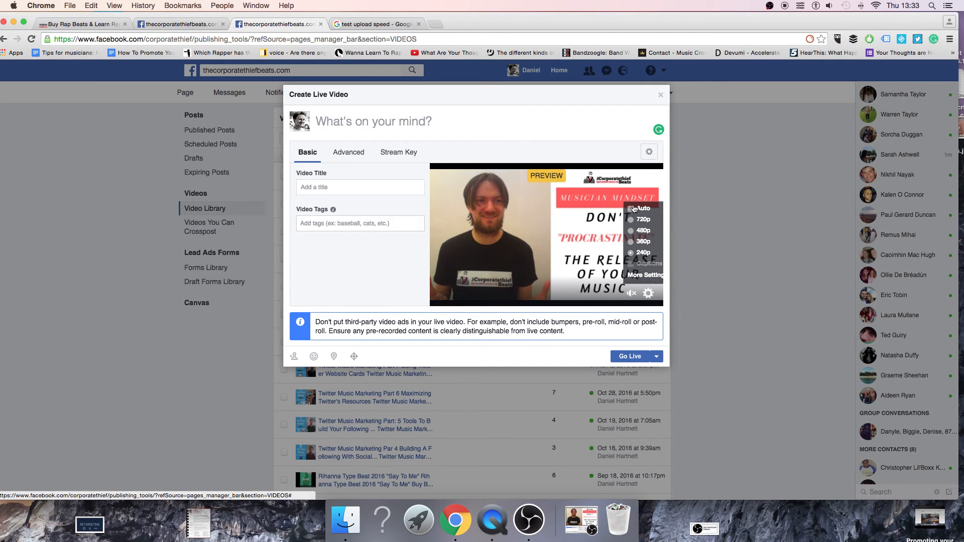
{"action": "left_click", "coordinate": [640, 255]}
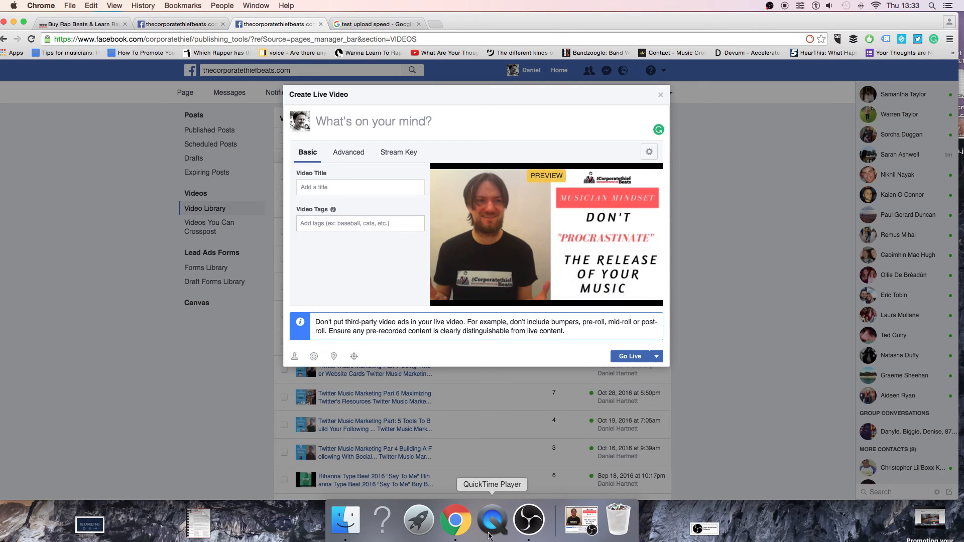
{"action": "mouse_move", "coordinate": [504, 203]}
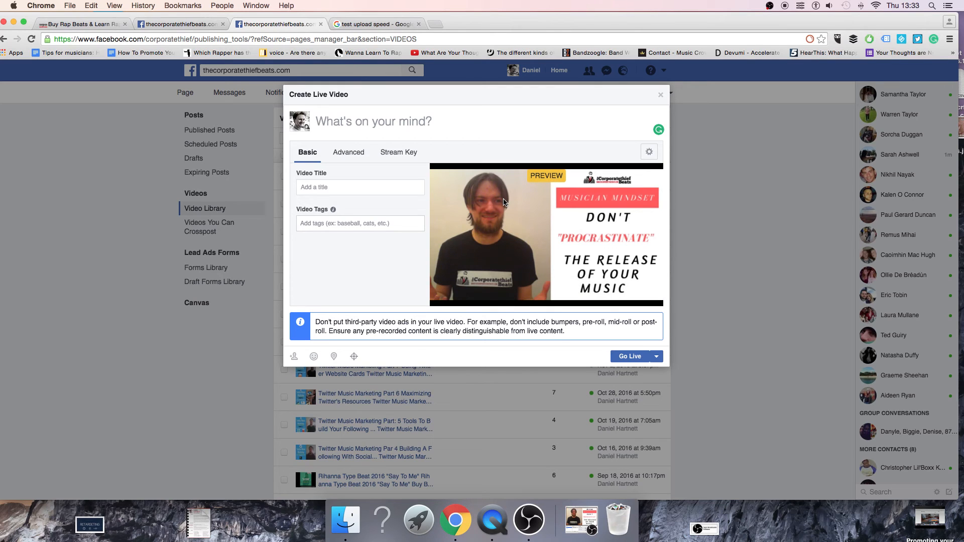
{"action": "mouse_move", "coordinate": [546, 186]}
Switch to OBS to view the source types available for Scene 1, and return to Facebook's Create Live Video dialog in Chrome.
{"action": "left_click", "coordinate": [579, 523]}
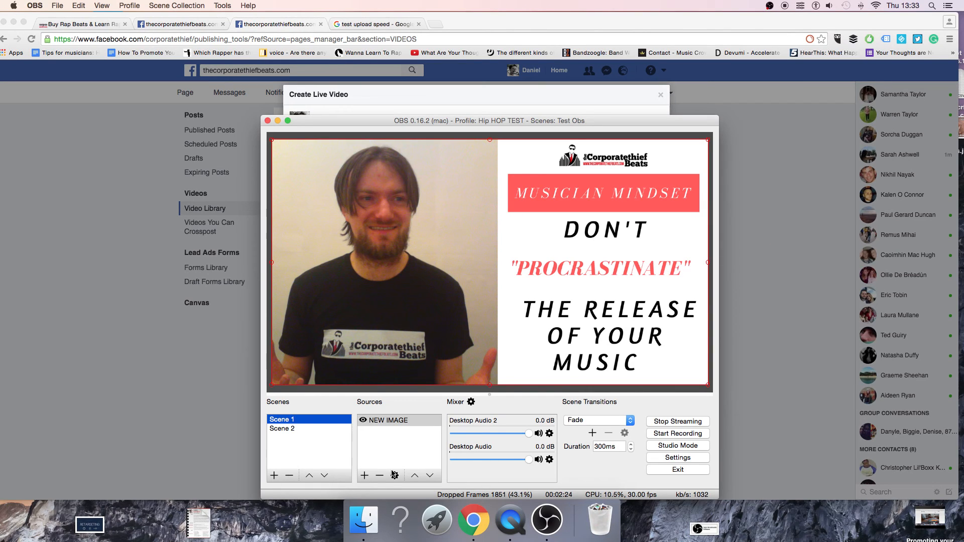
{"action": "left_click", "coordinate": [365, 476]}
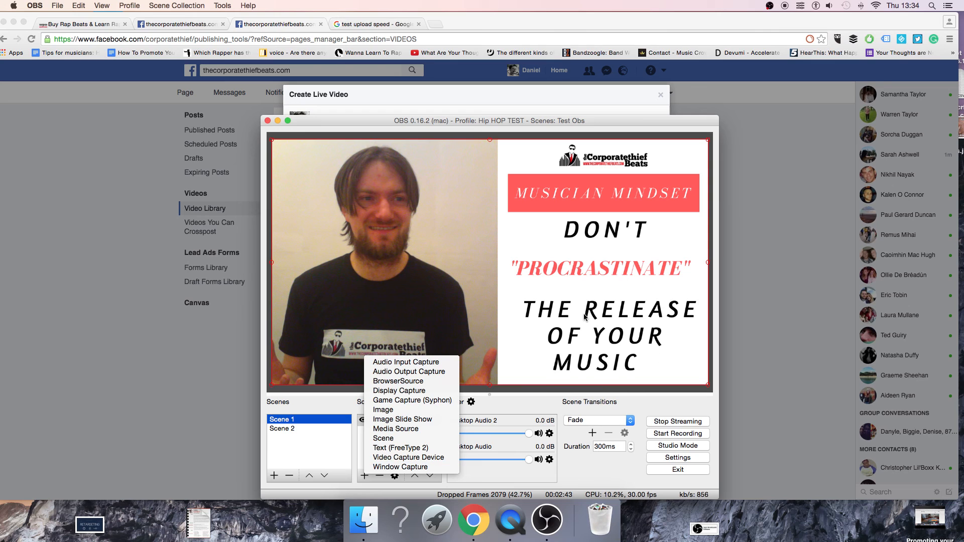
{"action": "left_click", "coordinate": [523, 293]}
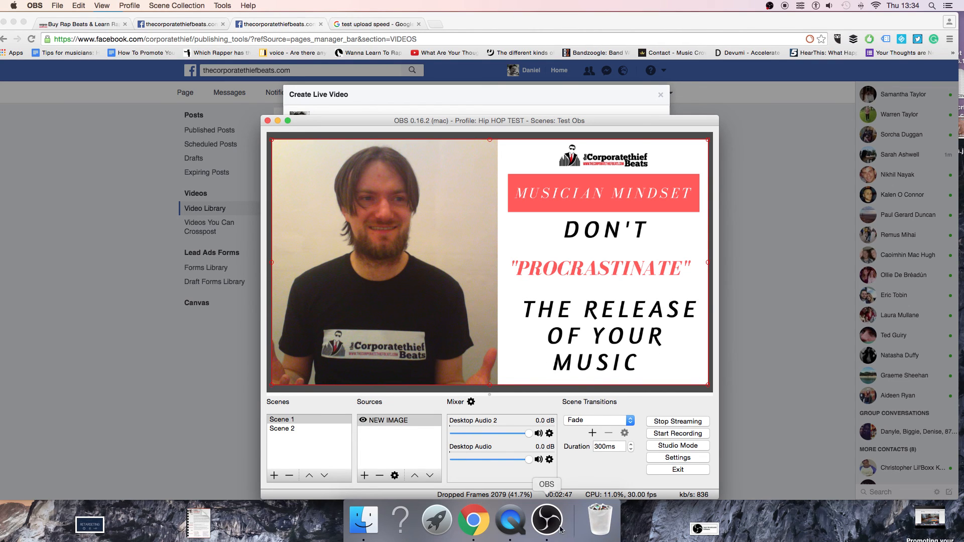
{"action": "left_click", "coordinate": [557, 530]}
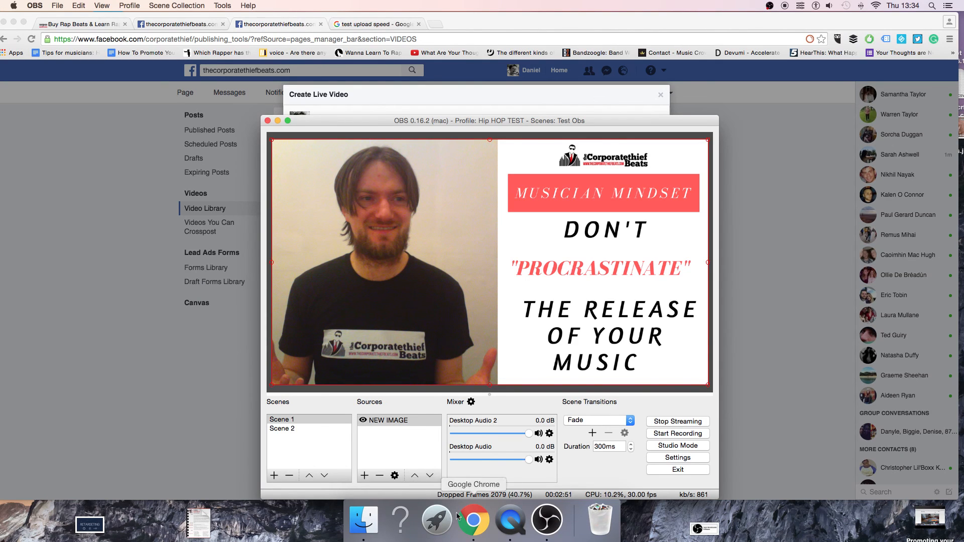
{"action": "left_click", "coordinate": [477, 524]}
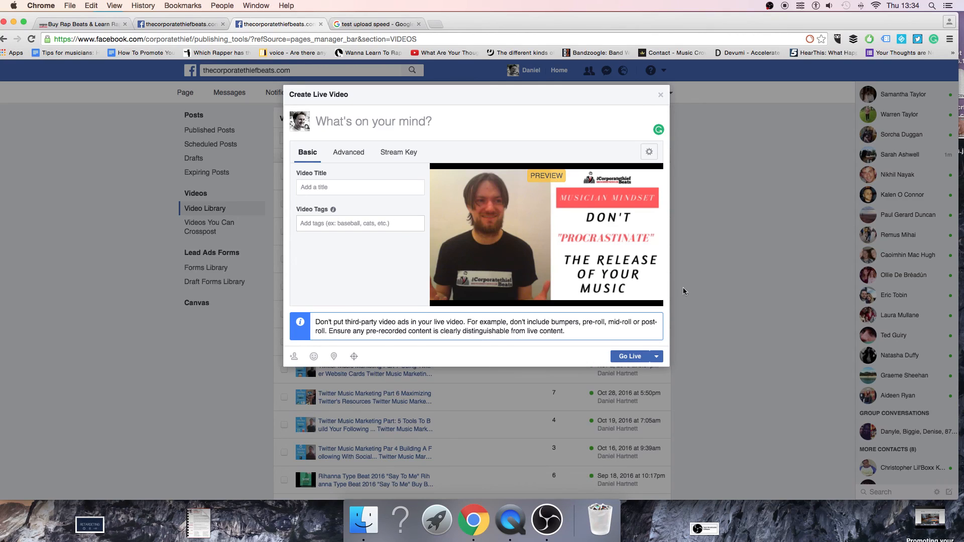